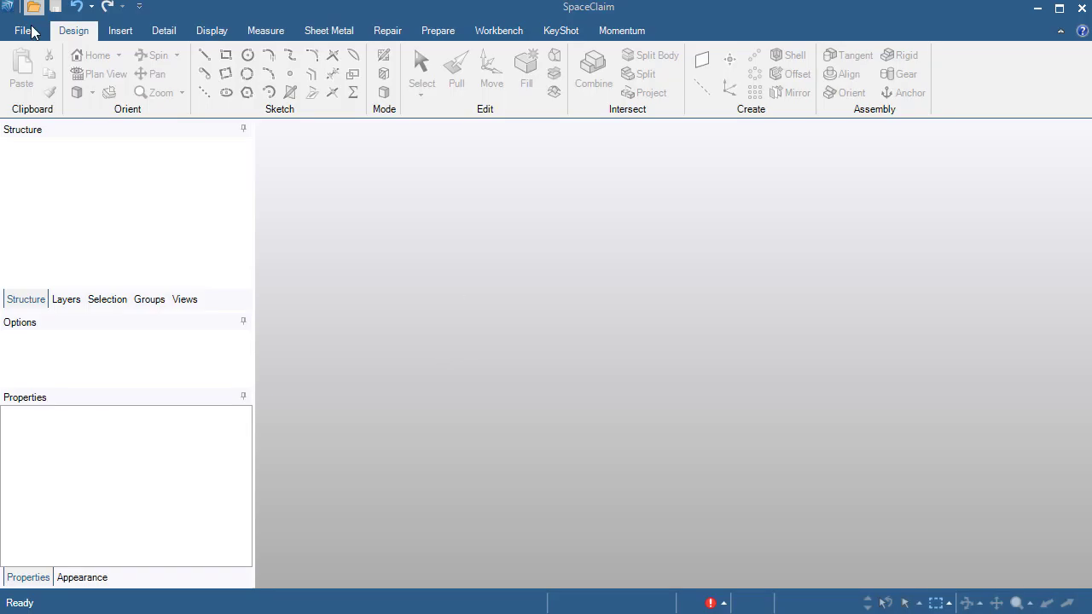
Open impeller.scdoc from the File menu
left_click(22, 31)
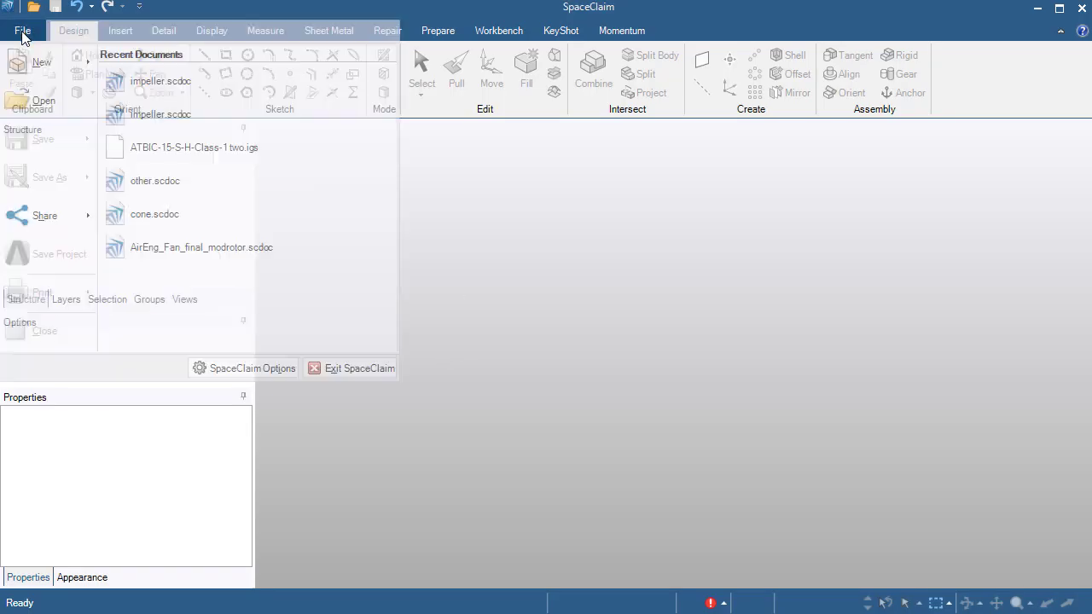
left_click(43, 100)
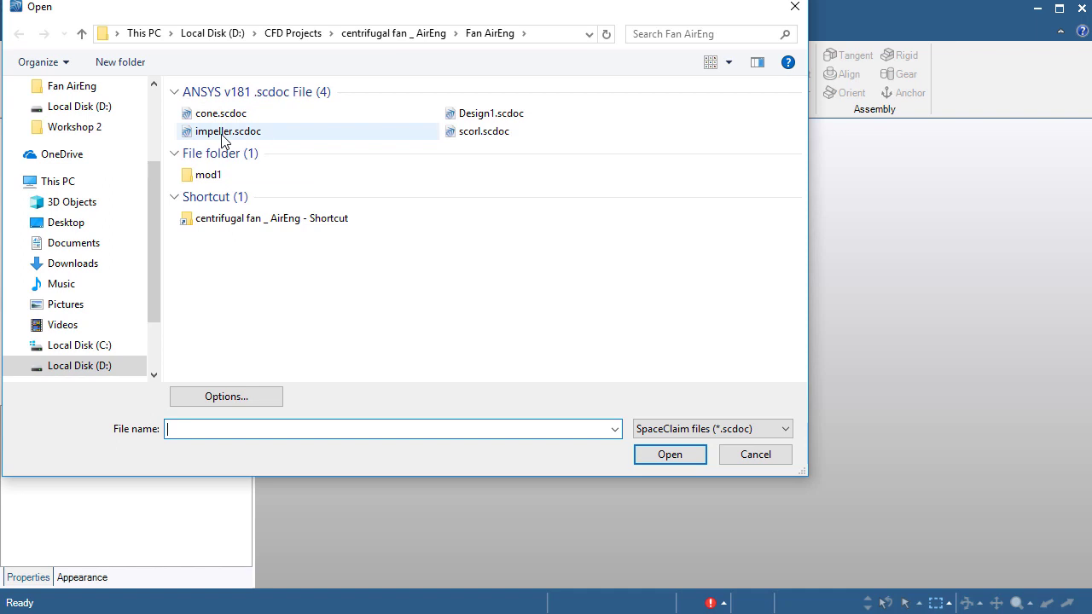
double_click(206, 135)
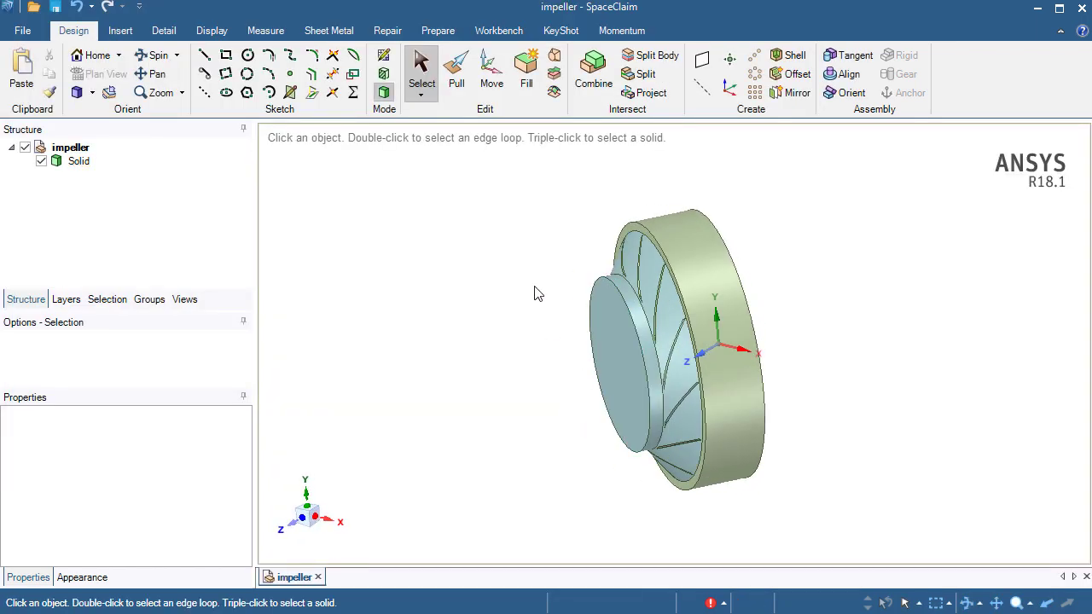
middle_click_drag(524, 294, 474, 364)
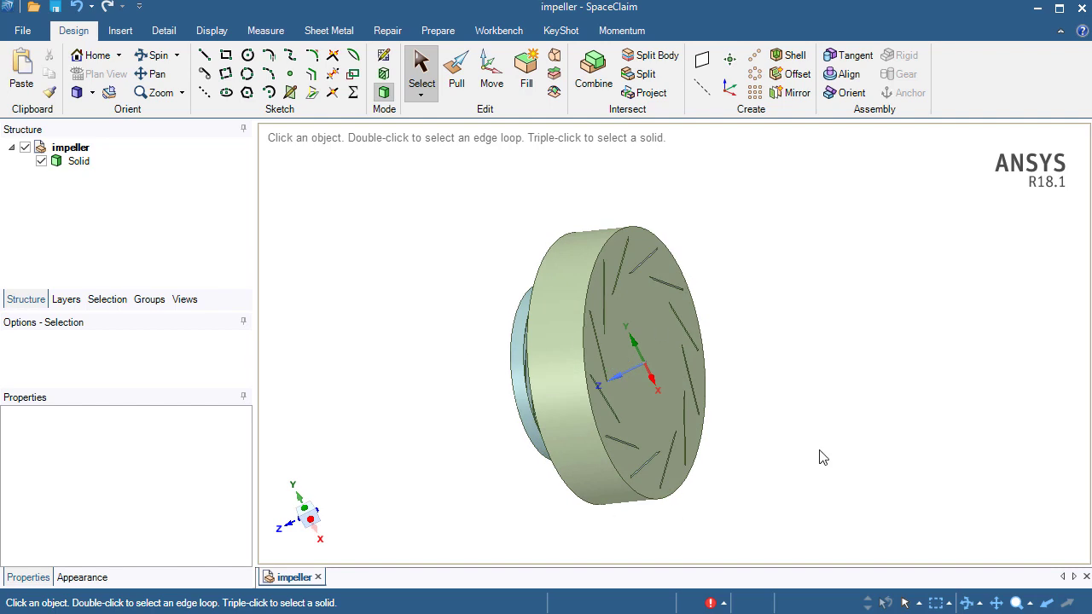
middle_click_drag(391, 350, 446, 338)
middle_click_drag(712, 253, 820, 222)
middle_click_drag(770, 372, 546, 128)
left_click(494, 77)
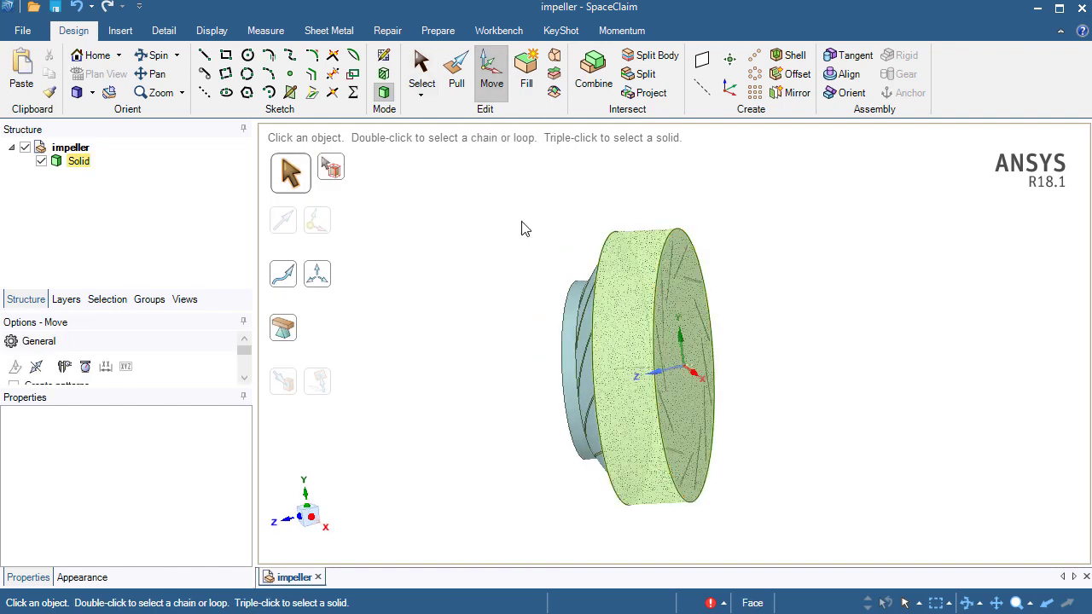
left_click_drag(494, 196, 793, 556)
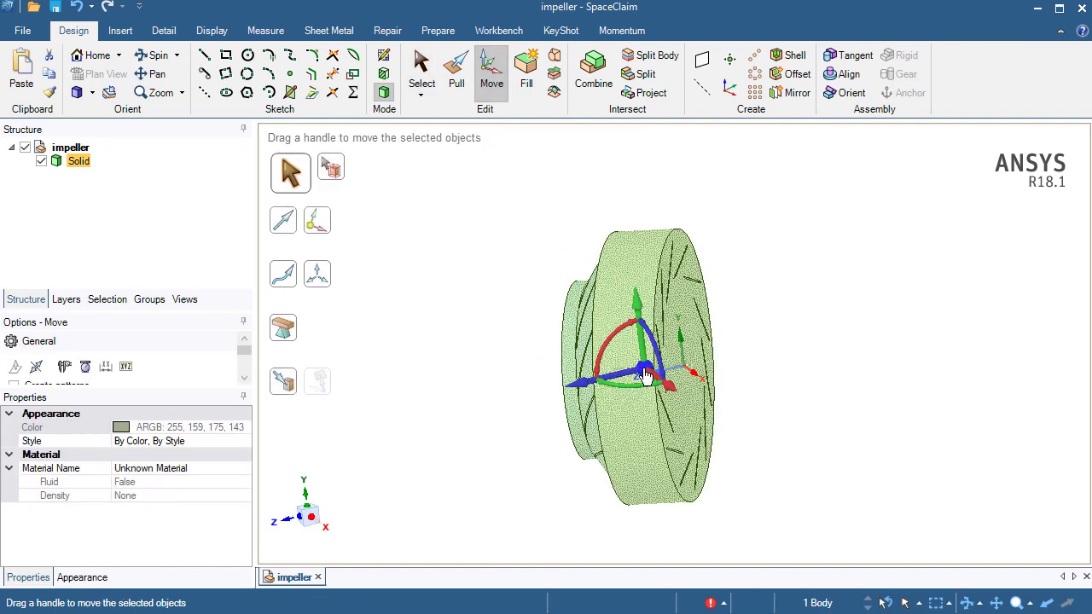
left_click_drag(650, 376, 716, 383)
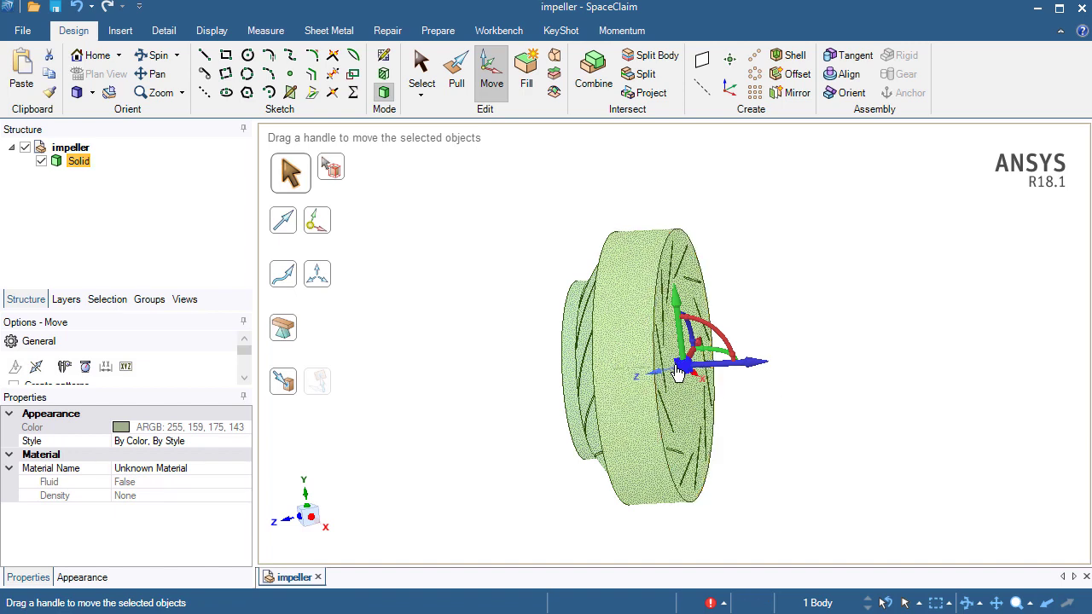
right_click(688, 377)
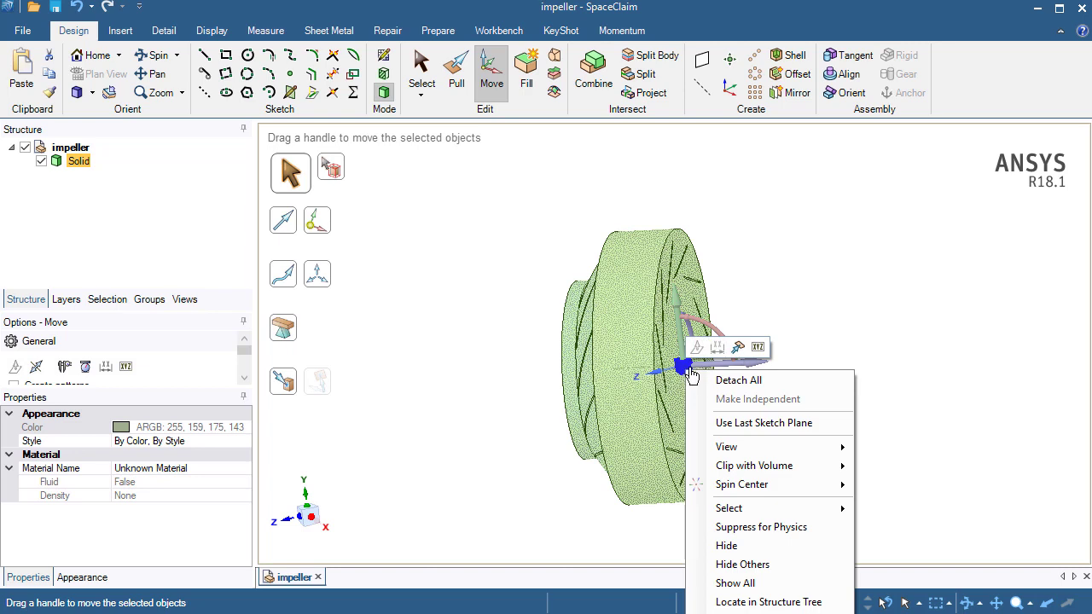
left_click(758, 347)
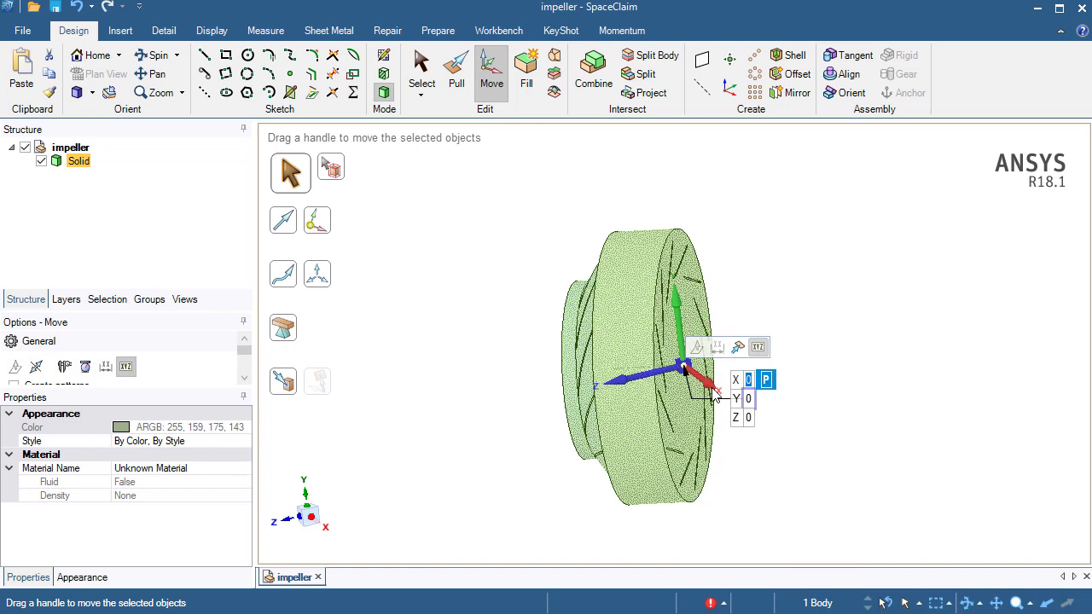
middle_click_drag(711, 388, 756, 328)
left_click(804, 321)
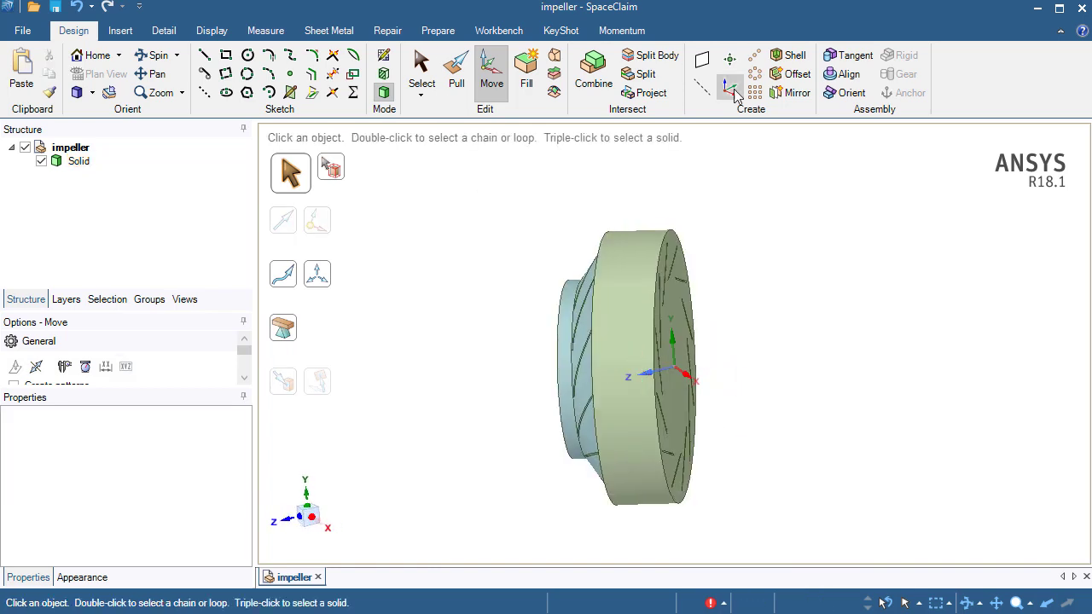
Create three reference planes from the impeller's origin axes with the Plane tool
left_click(701, 59)
middle_click_drag(378, 346, 451, 344)
scroll(444, 351, "down", 3)
scroll(443, 351, "down", 2)
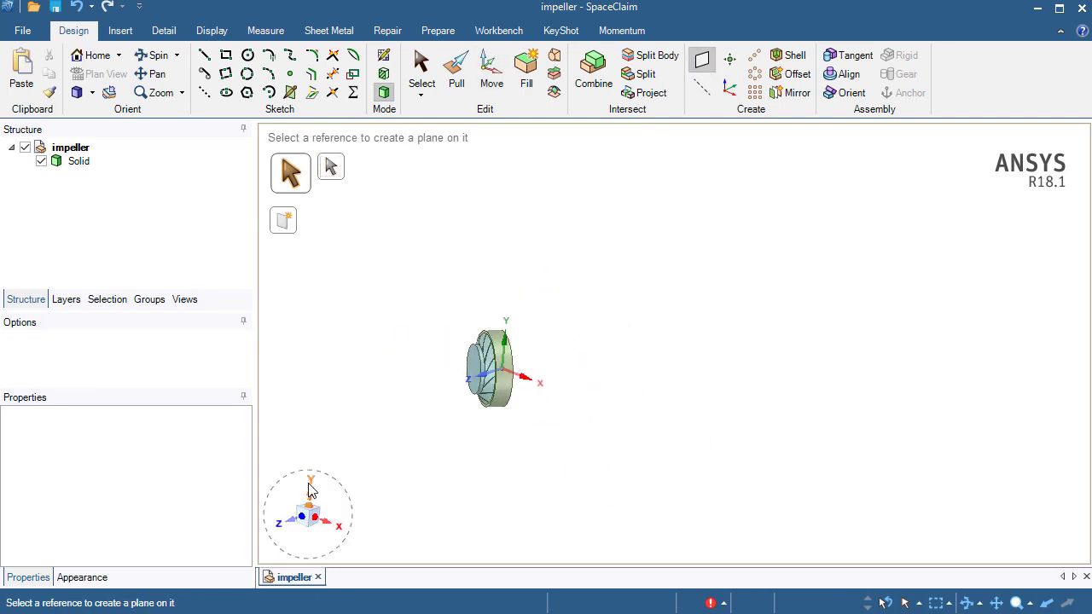
middle_click_drag(530, 380, 522, 376)
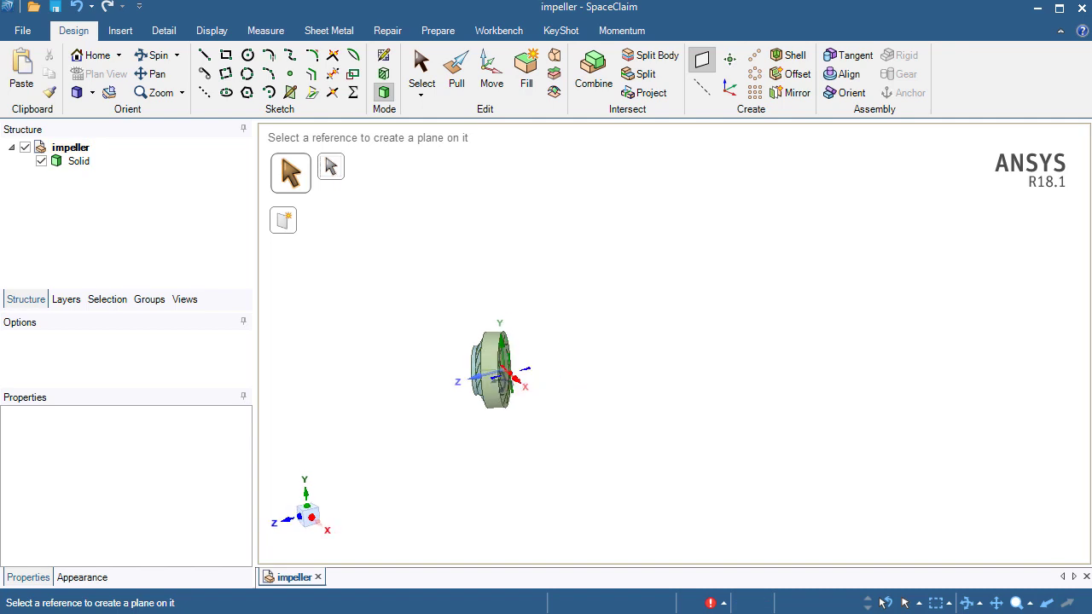
scroll(522, 377, "up", 3)
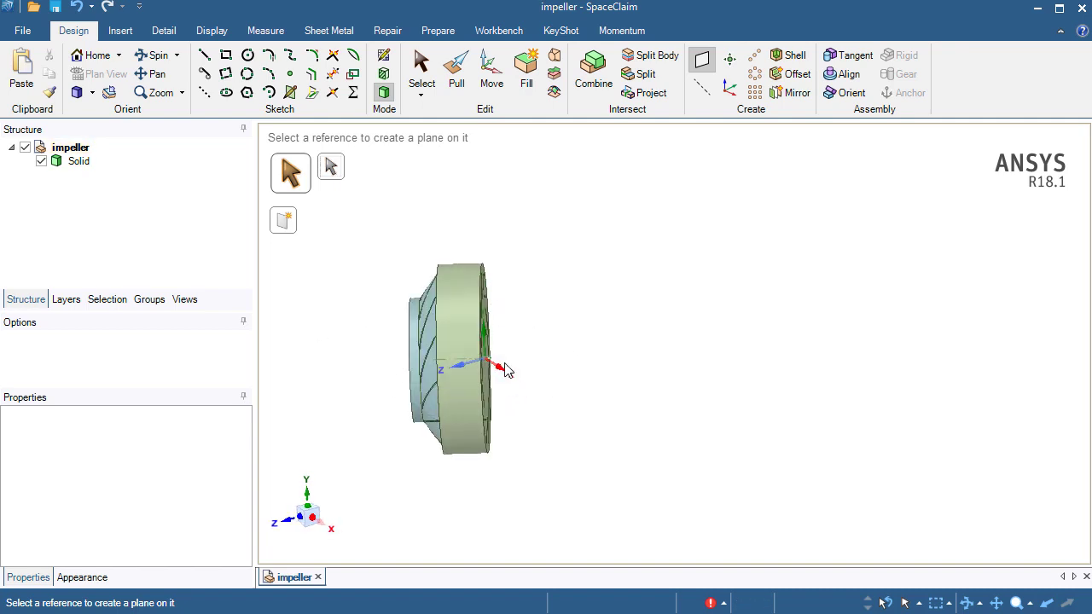
middle_click_drag(508, 368, 531, 376)
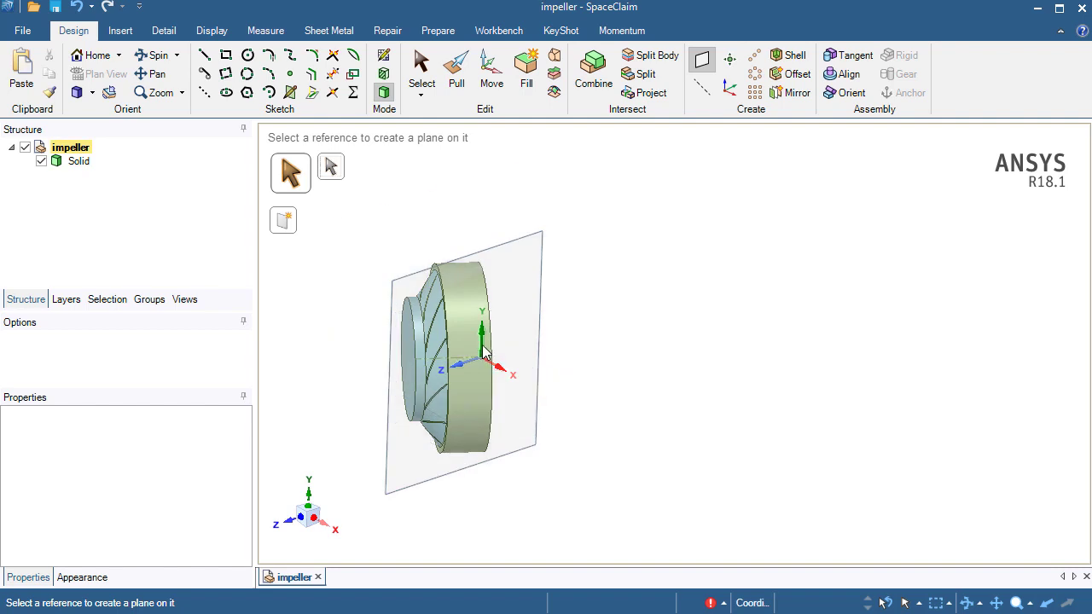
left_click(541, 383)
Add a fourth plane on the vertical reference plane
middle_click_drag(580, 429, 706, 430, "shift")
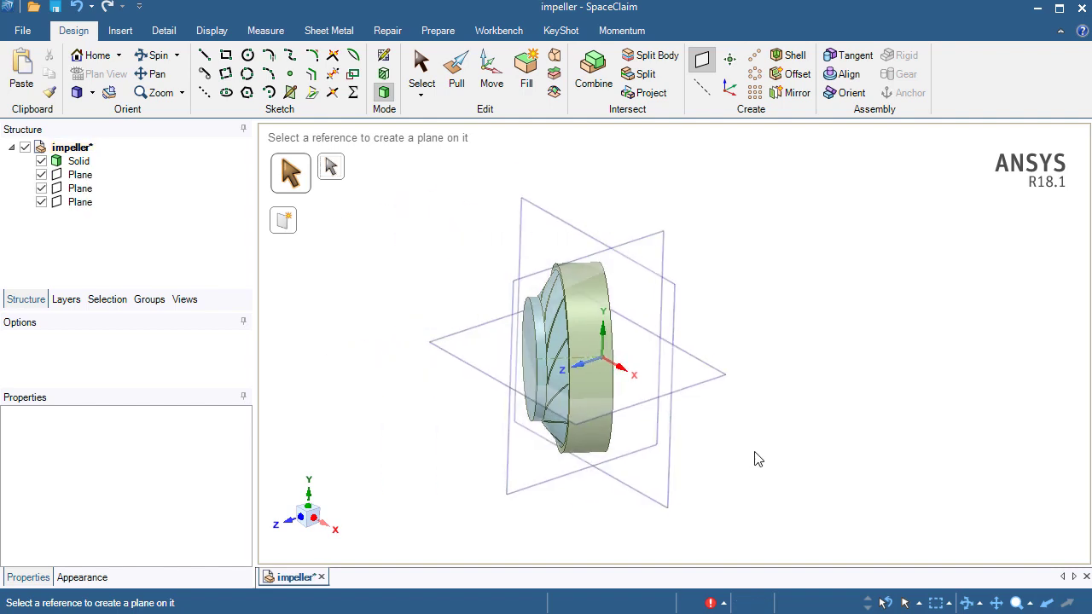
middle_click_drag(797, 466, 672, 256)
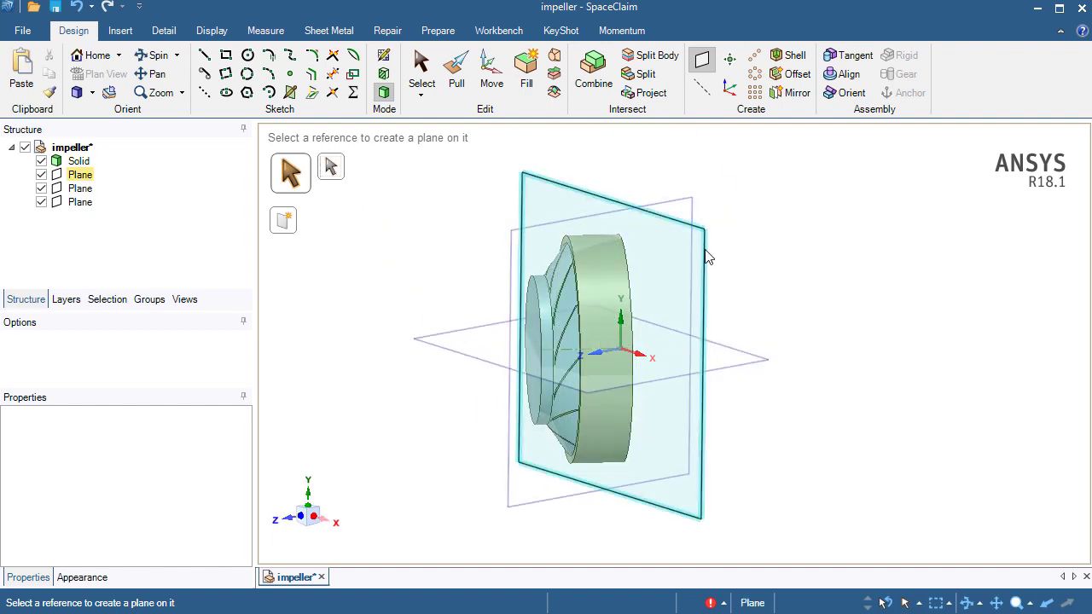
left_click(708, 256)
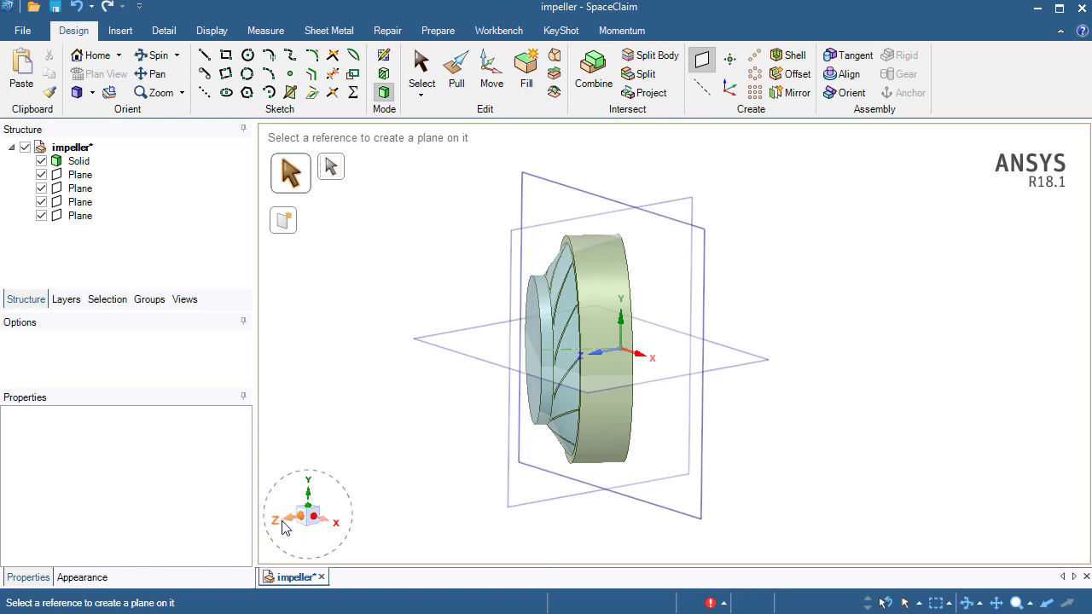
Make the impeller's flat front face tangent to the vertical reference plane
middle_click_drag(390, 275, 366, 276)
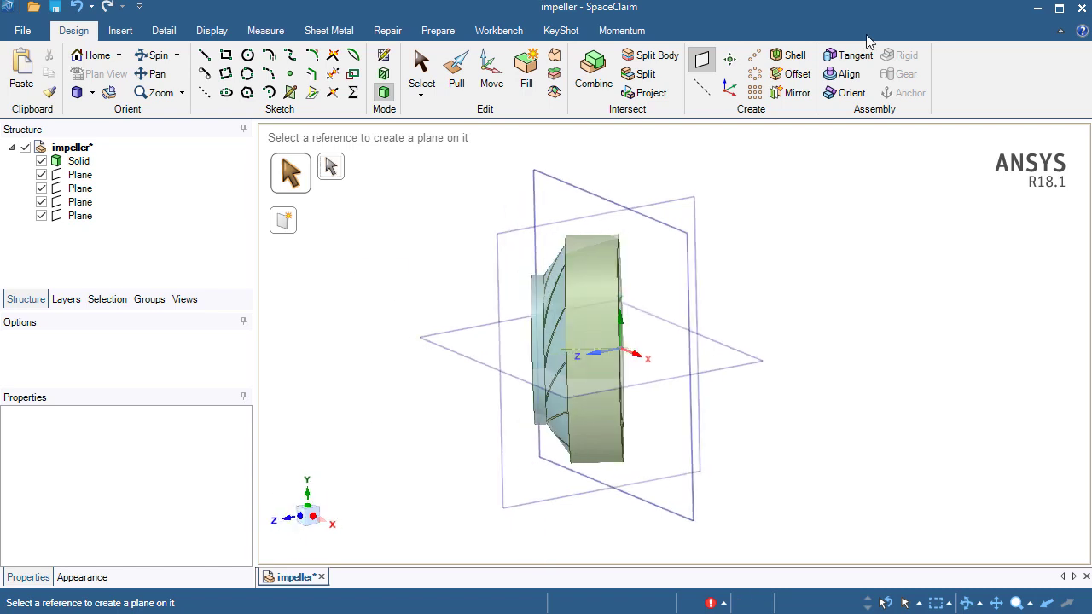
left_click(854, 58)
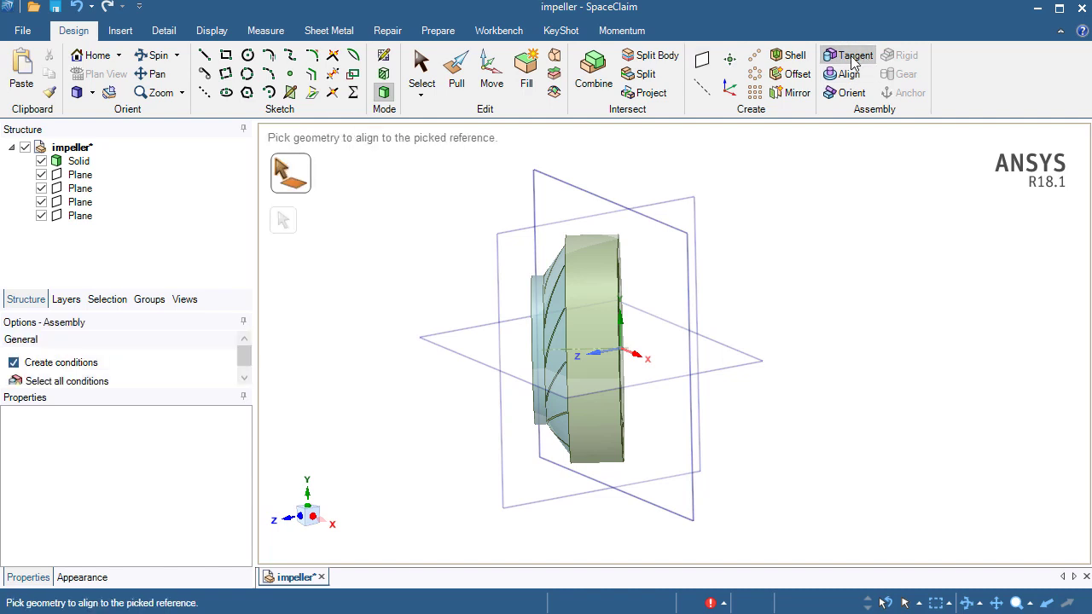
middle_click_drag(783, 220, 617, 244)
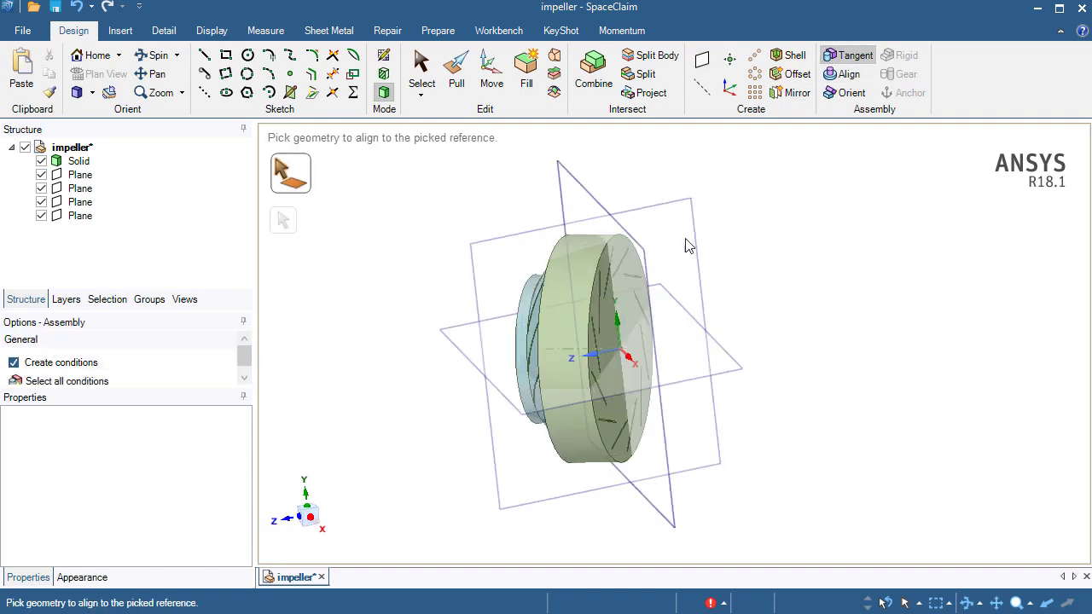
left_click(611, 320)
middle_click_drag(617, 324, 621, 247)
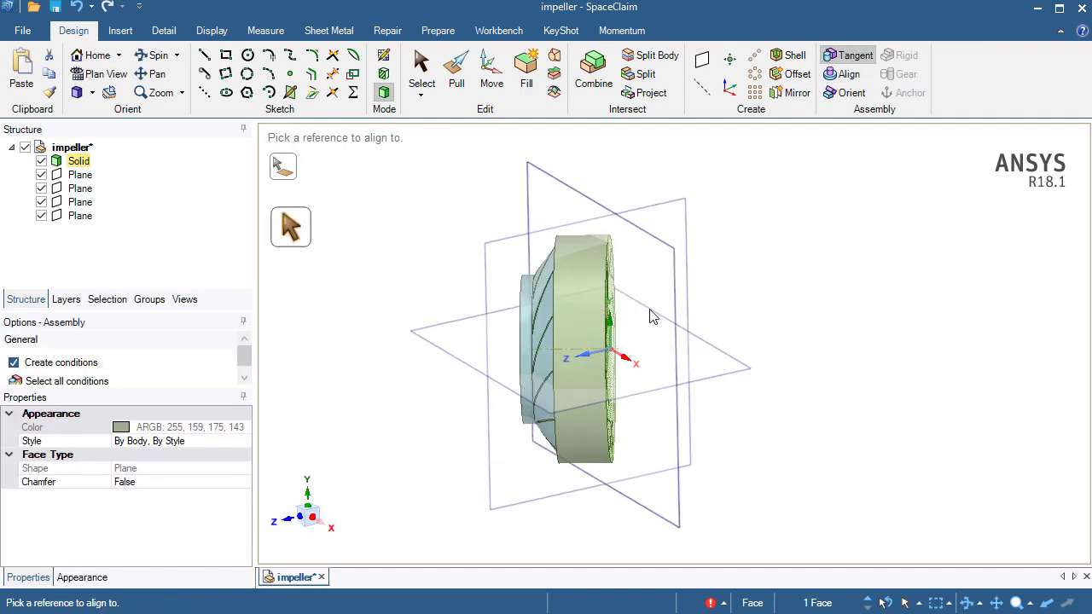
left_click(563, 195)
left_click(564, 196)
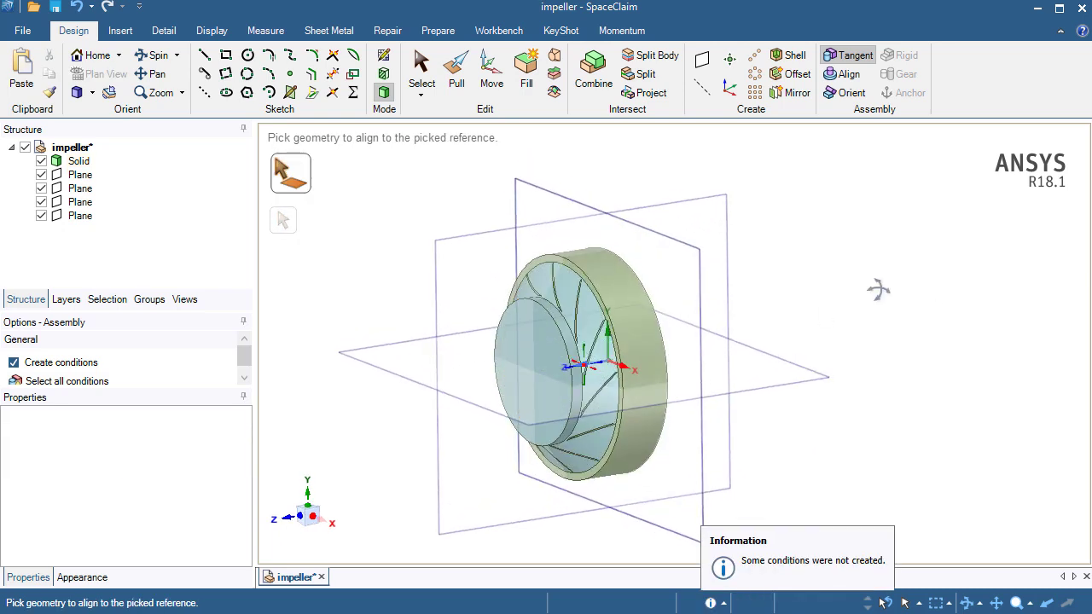
Hide all four planes in the Structure tree, then select the whole impeller with Move
left_click(41, 174)
left_click(41, 187)
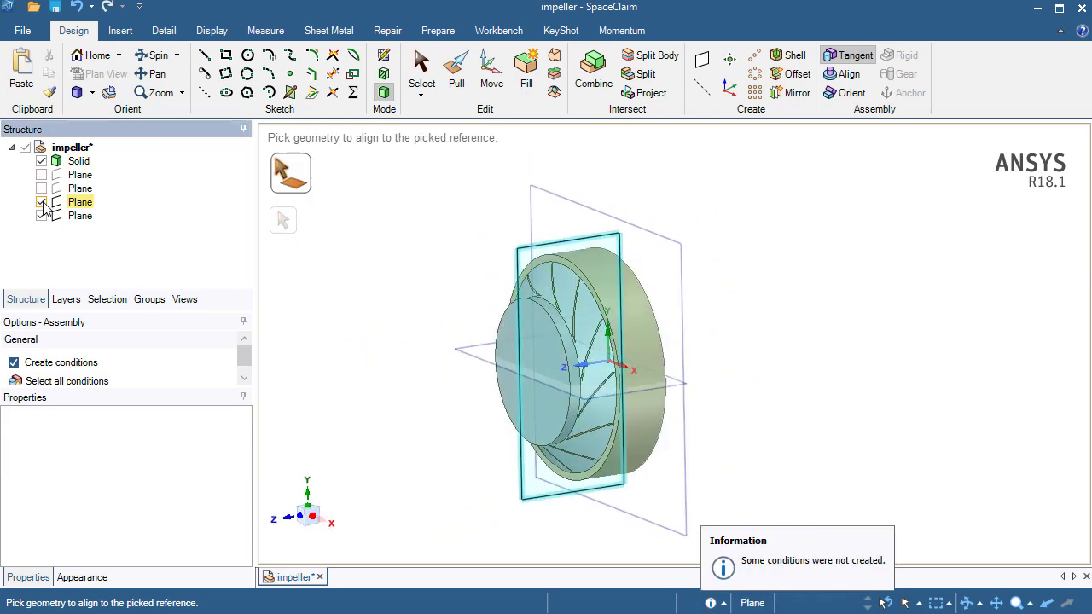
left_click(41, 201)
left_click(41, 215)
middle_click_drag(719, 339, 713, 317)
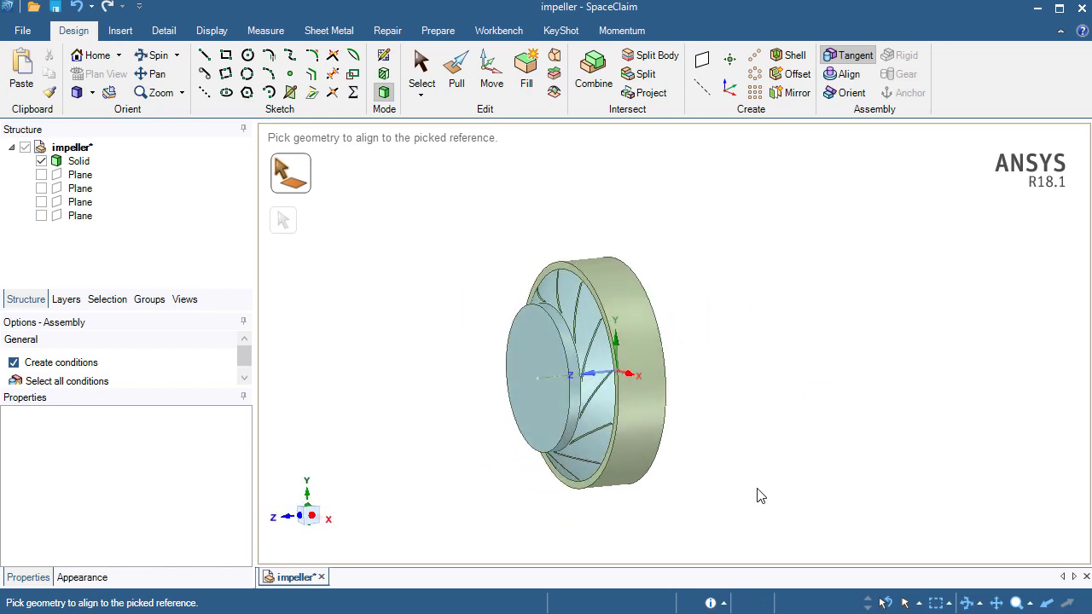
middle_click_drag(797, 441, 687, 416)
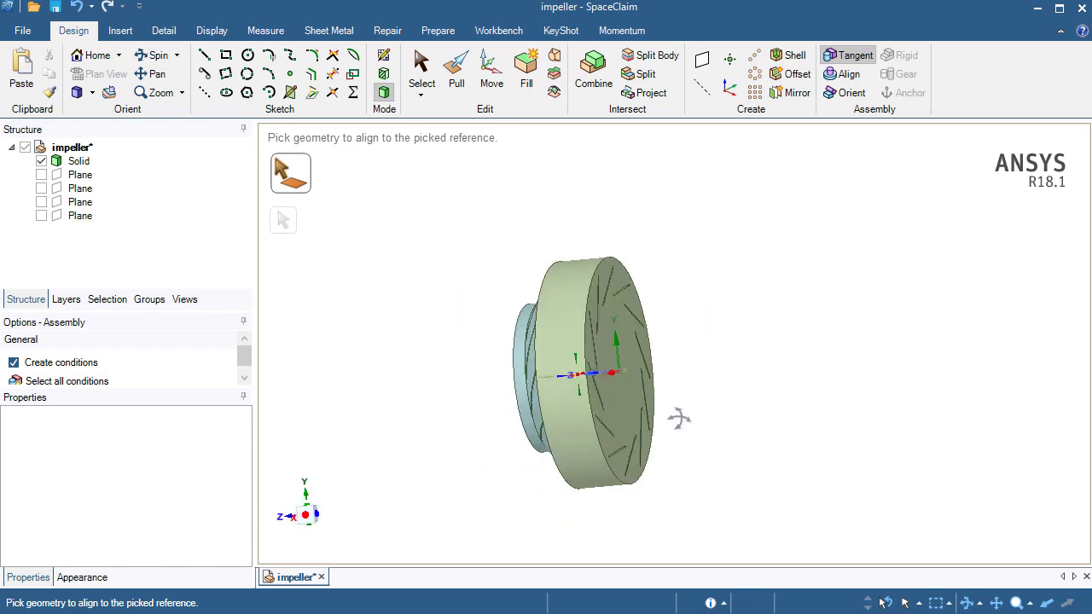
left_click(490, 84)
left_click_drag(436, 208, 706, 475)
scroll(705, 476, "up", 2)
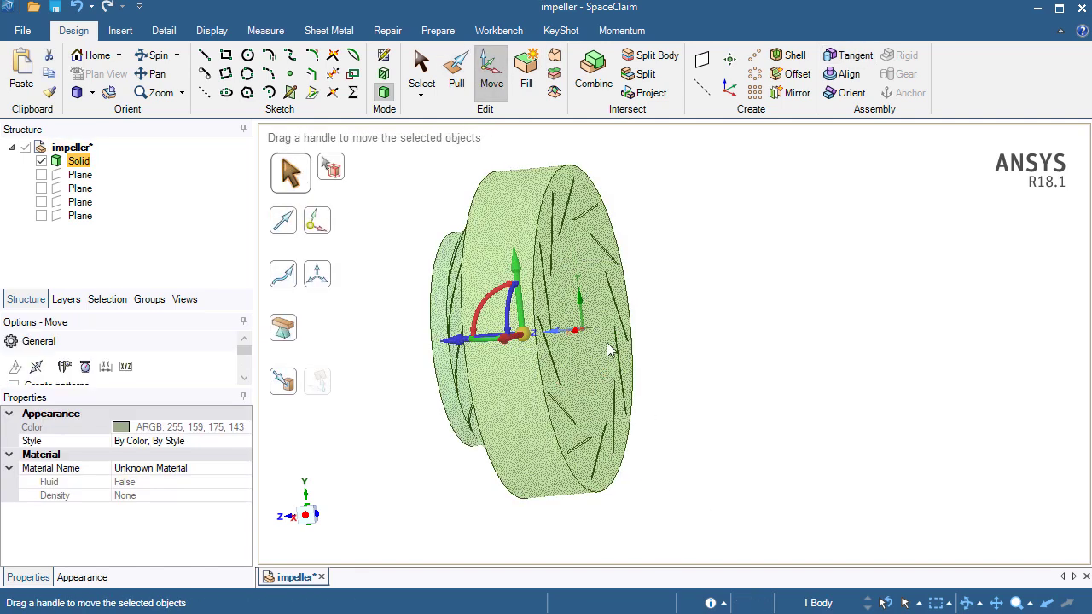
middle_click_drag(581, 342, 584, 361)
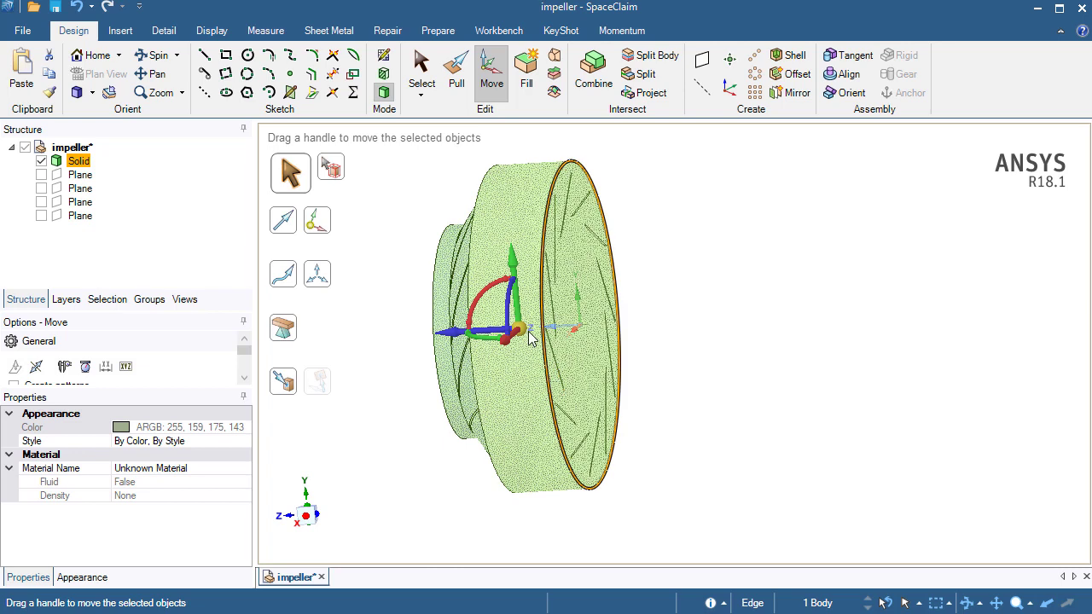
left_click_drag(512, 333, 590, 331)
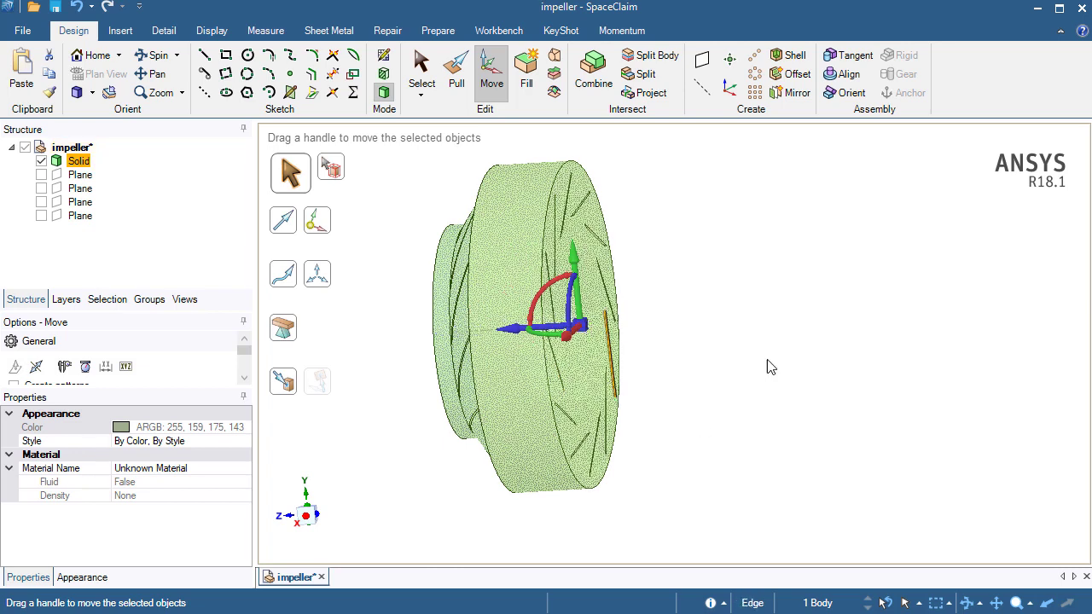
middle_click_drag(749, 358, 810, 364)
middle_click_drag(578, 263, 760, 334)
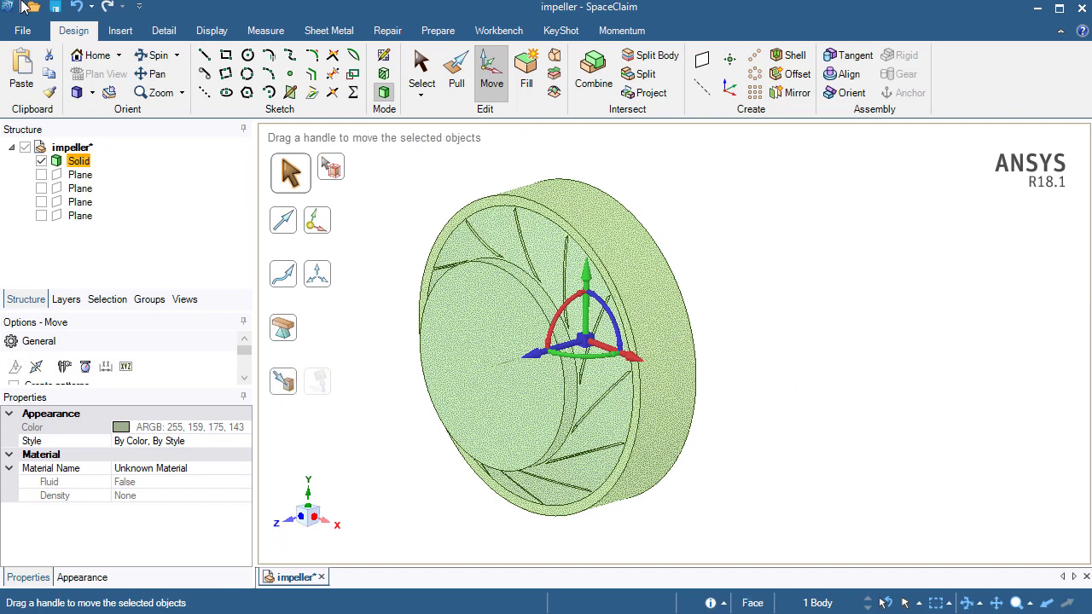
Insert cone.scdoc into the impeller design and expand the Coneinner component
left_click(120, 31)
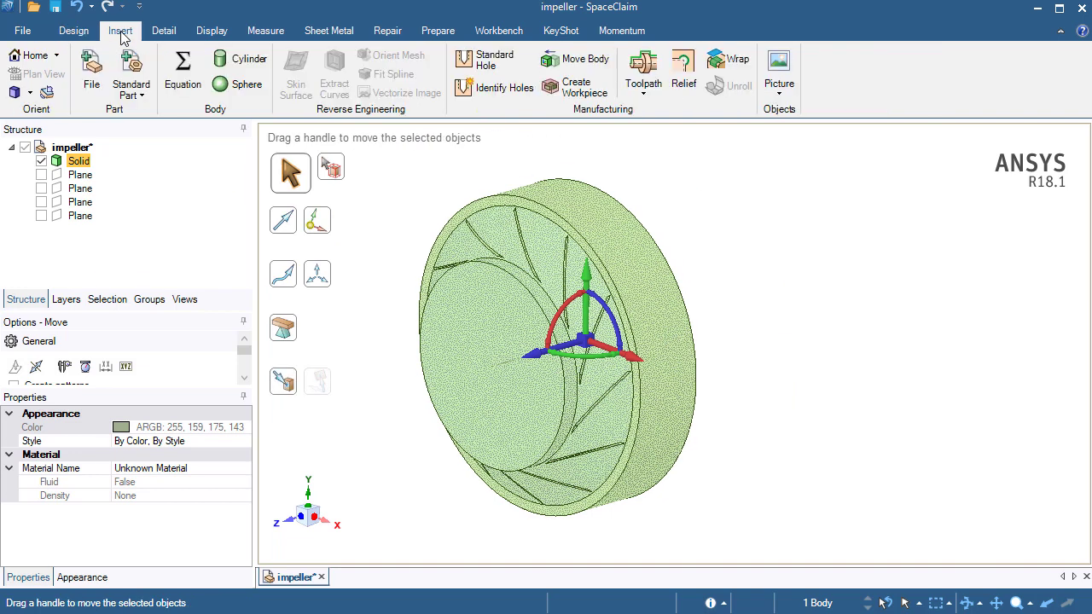
left_click(92, 73)
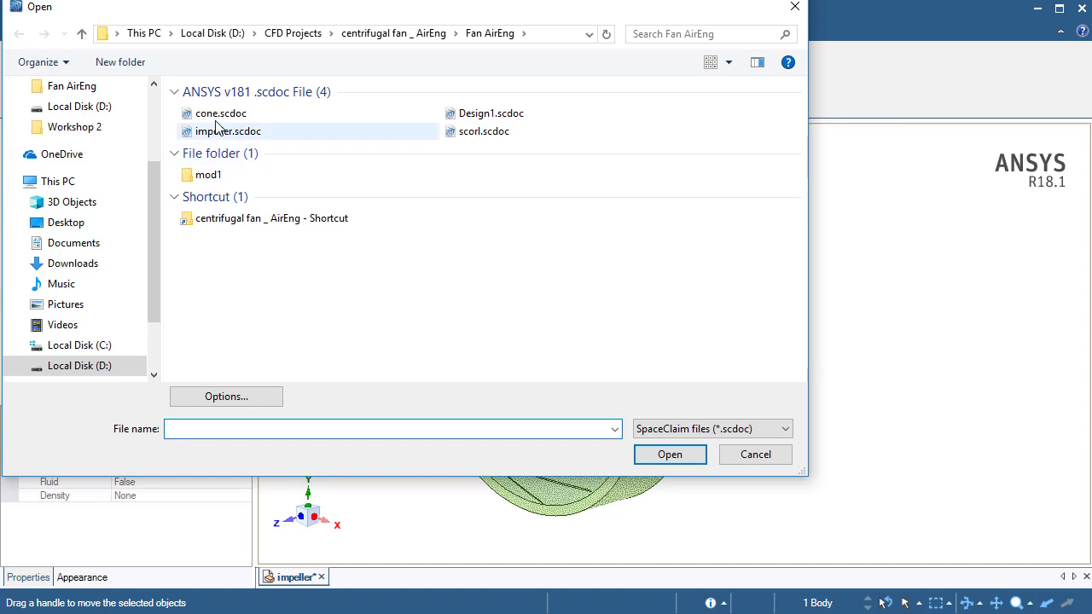
double_click(221, 122)
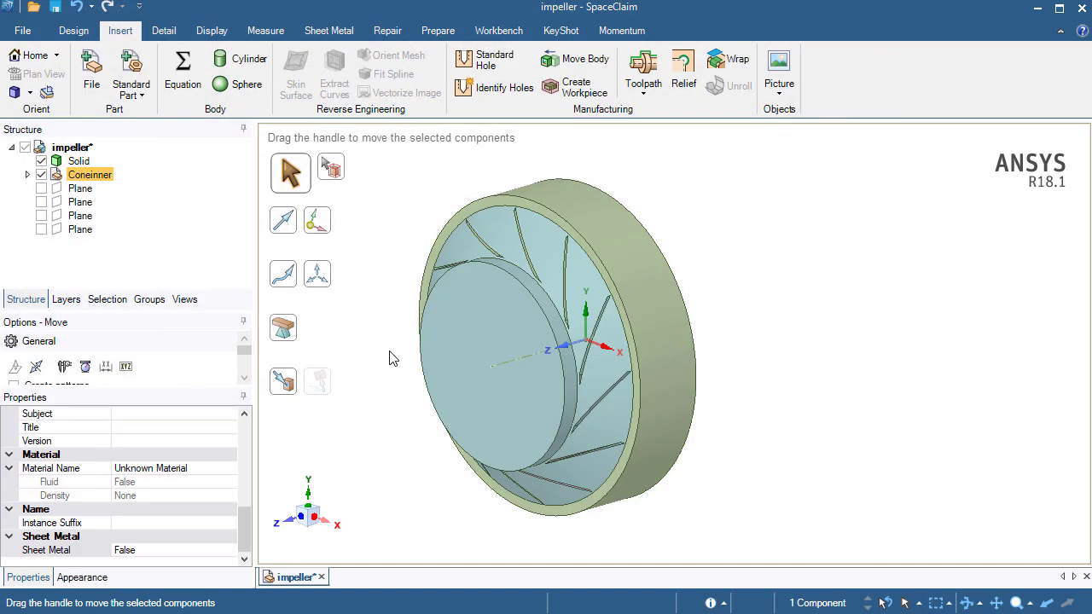
left_click(27, 175)
scroll(438, 401, "down", 5)
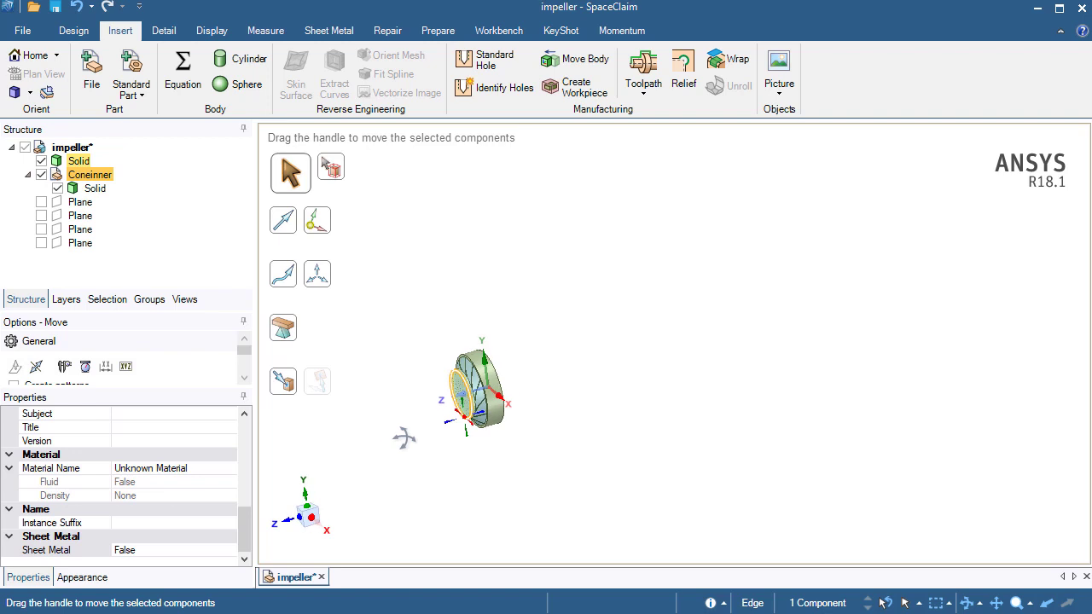
middle_click_drag(415, 446, 654, 460, "ctrl")
left_click(595, 233)
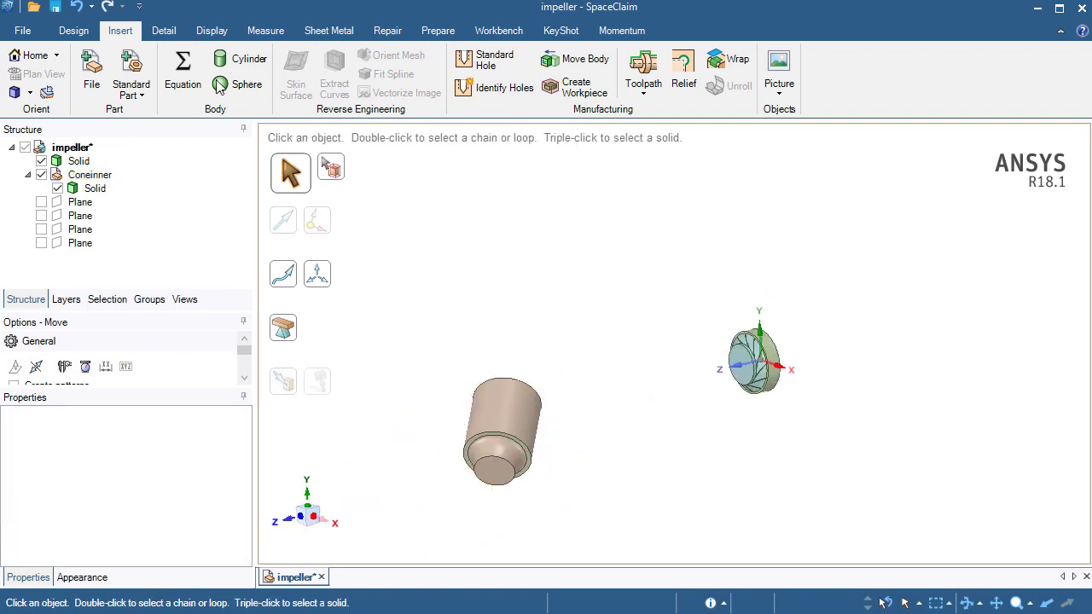
Add a Tangent mate between the cone's flat end face and the impeller's front face
left_click(78, 32)
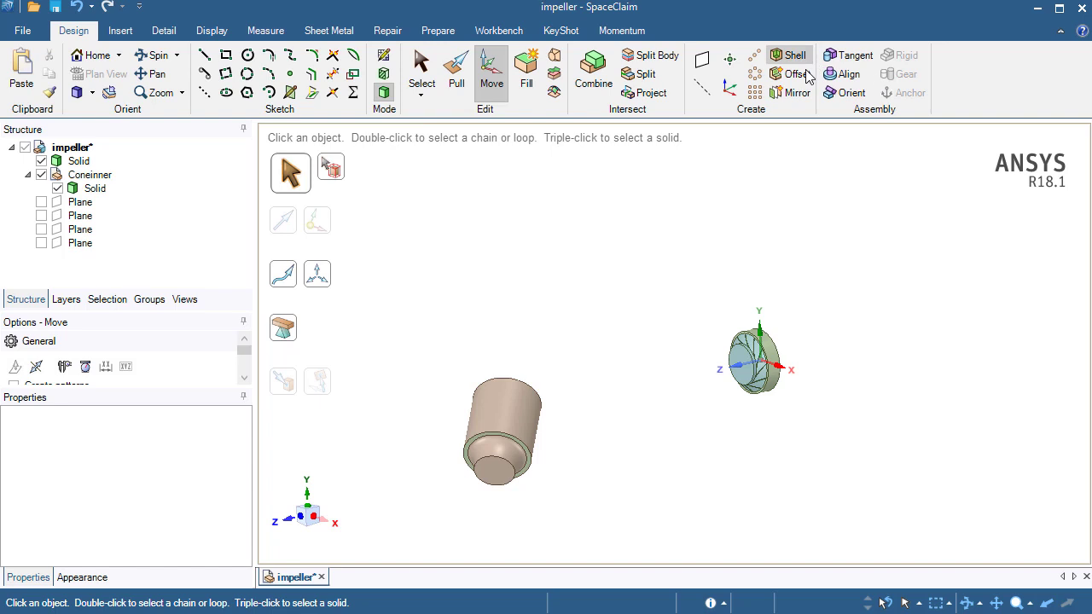
left_click(849, 55)
scroll(623, 555, "up", 3)
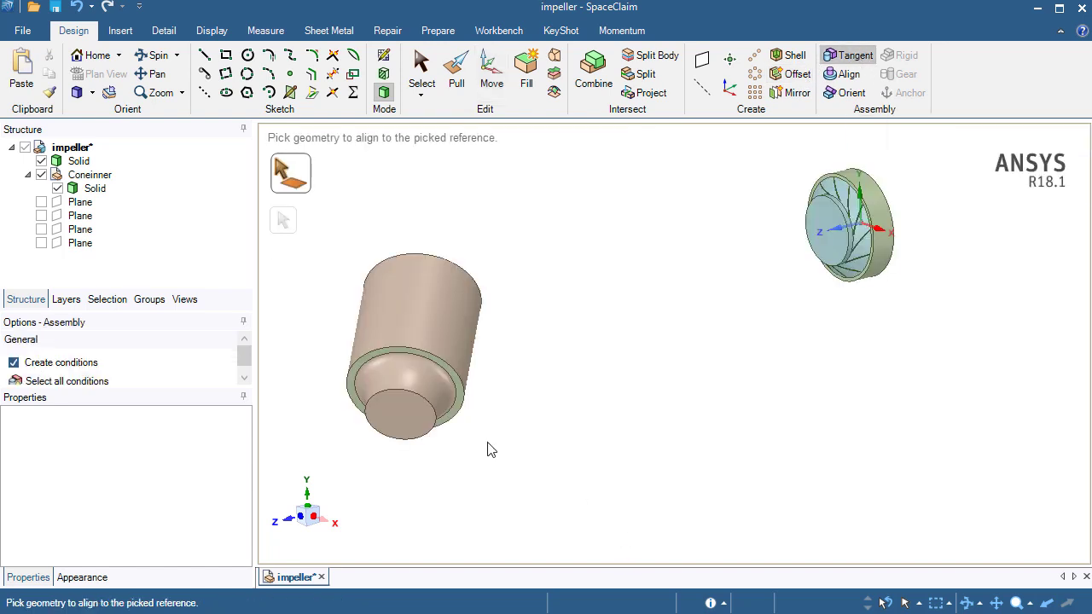
left_click(403, 415)
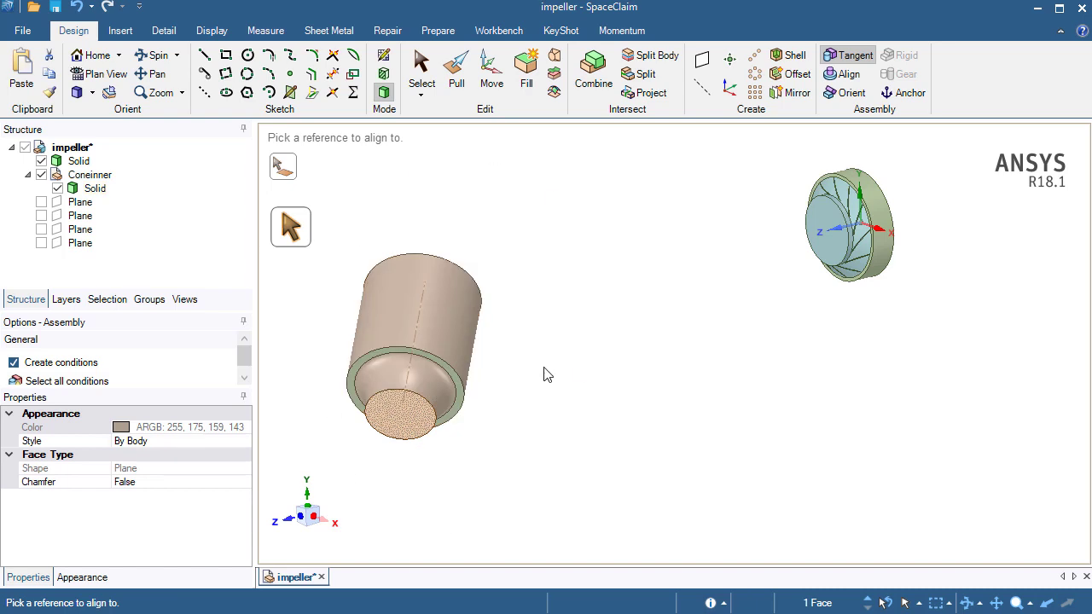
middle_click_drag(547, 375, 512, 432, "shift")
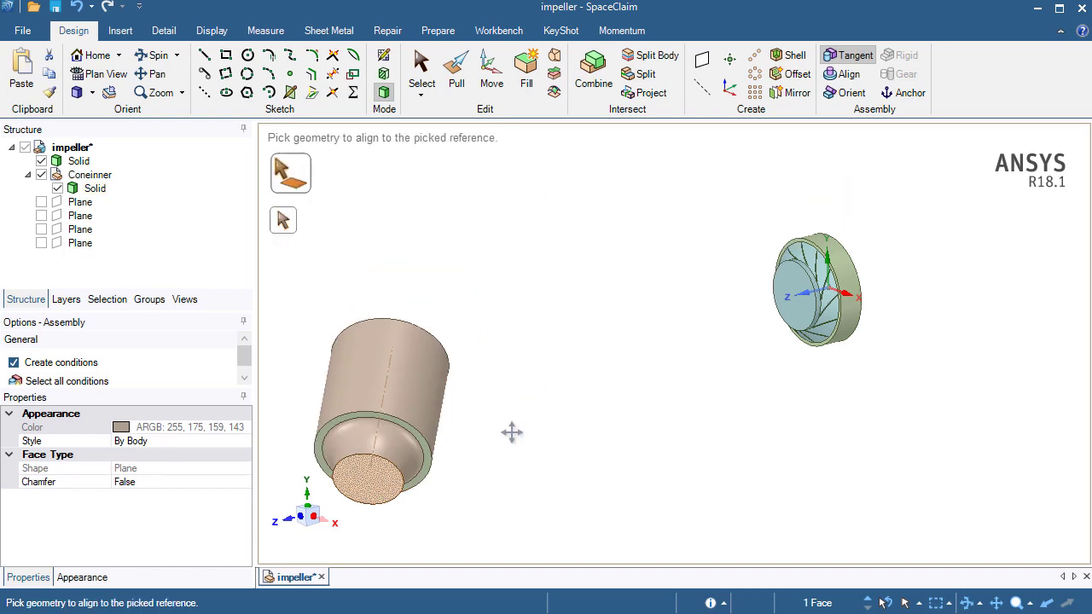
left_click(789, 286)
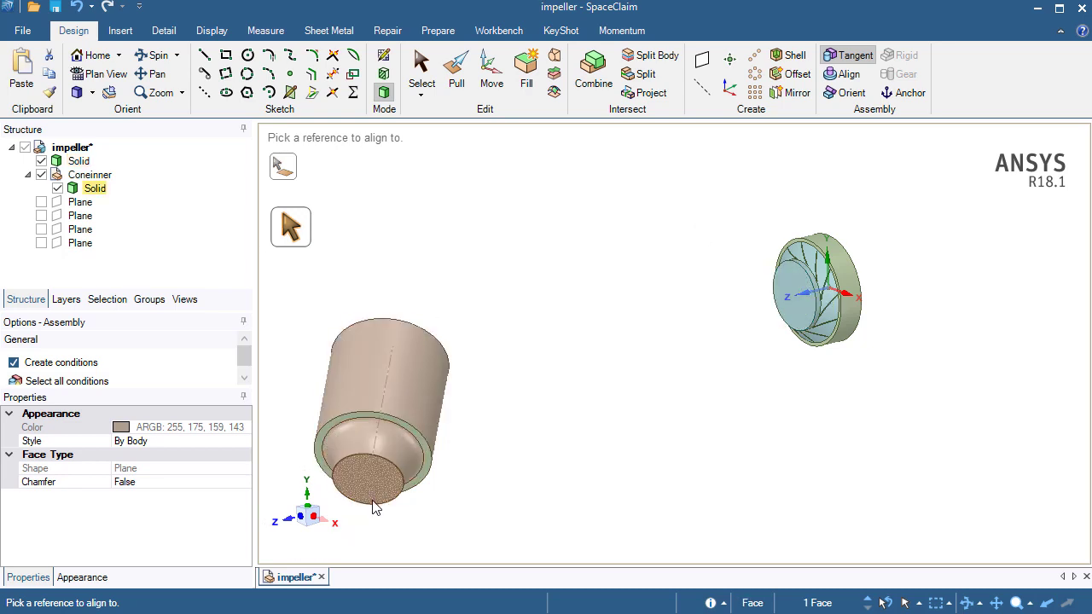
left_click(788, 289)
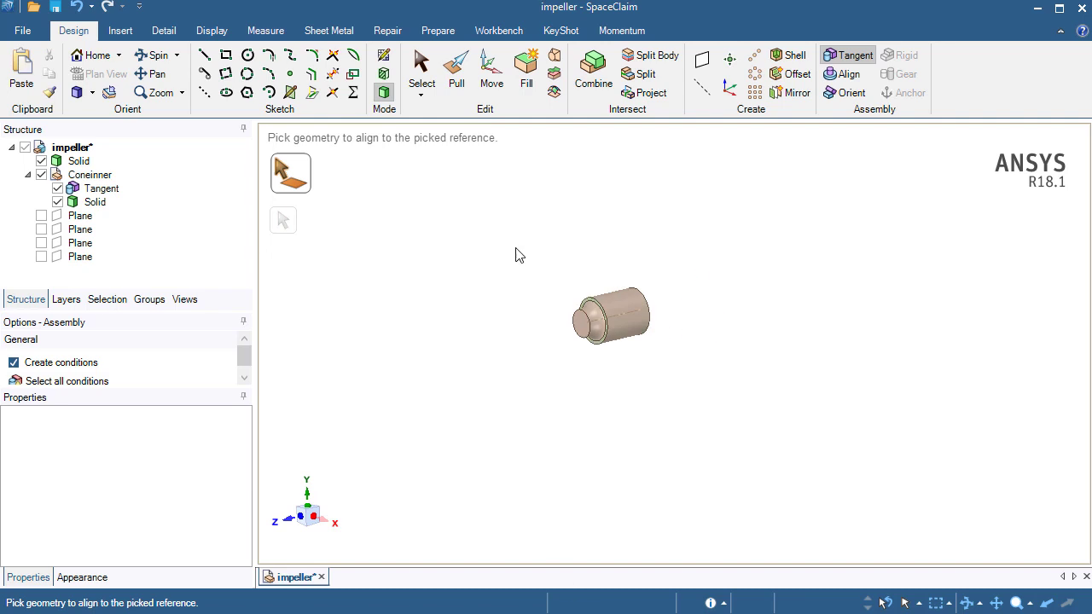
middle_click_drag(516, 254, 435, 312)
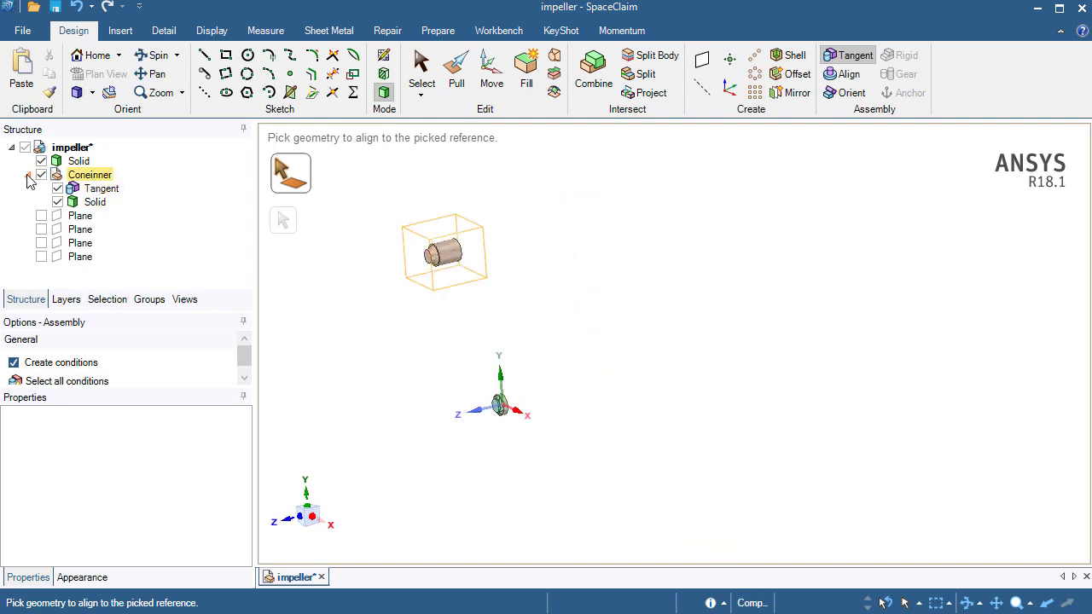
Apply Reverse Sense to the cone's Tangent condition, setting Reversed to True
left_click(96, 193)
right_click(100, 191)
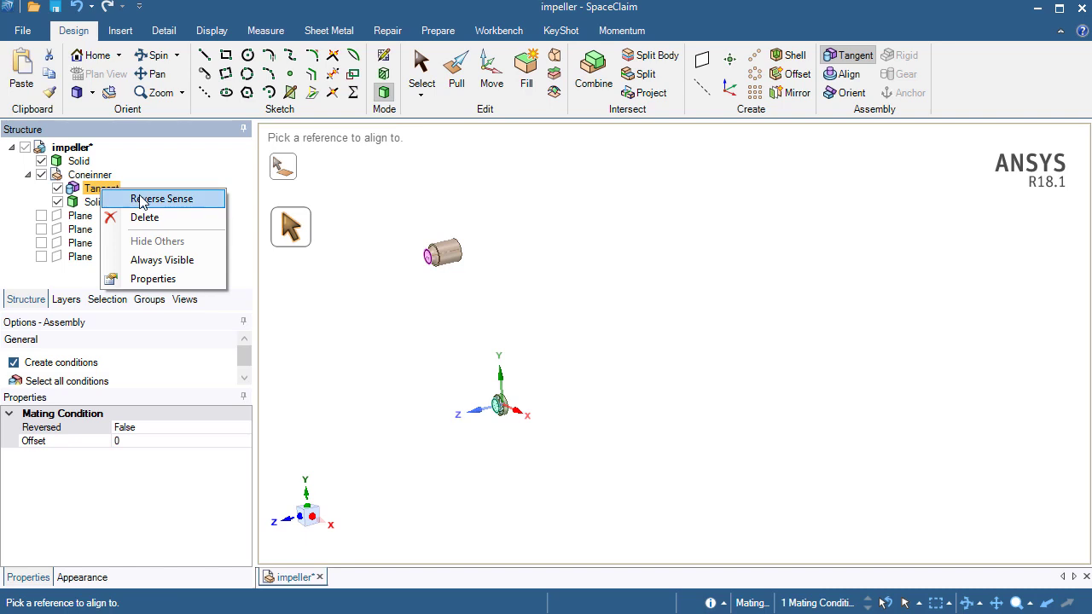
left_click(142, 201)
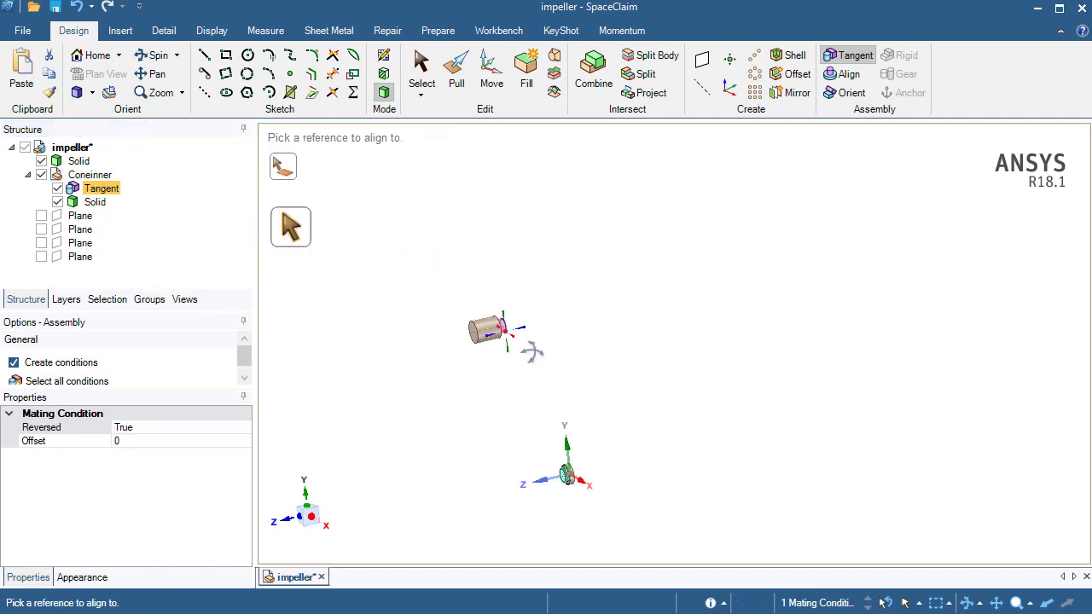
middle_click_drag(529, 343, 491, 329)
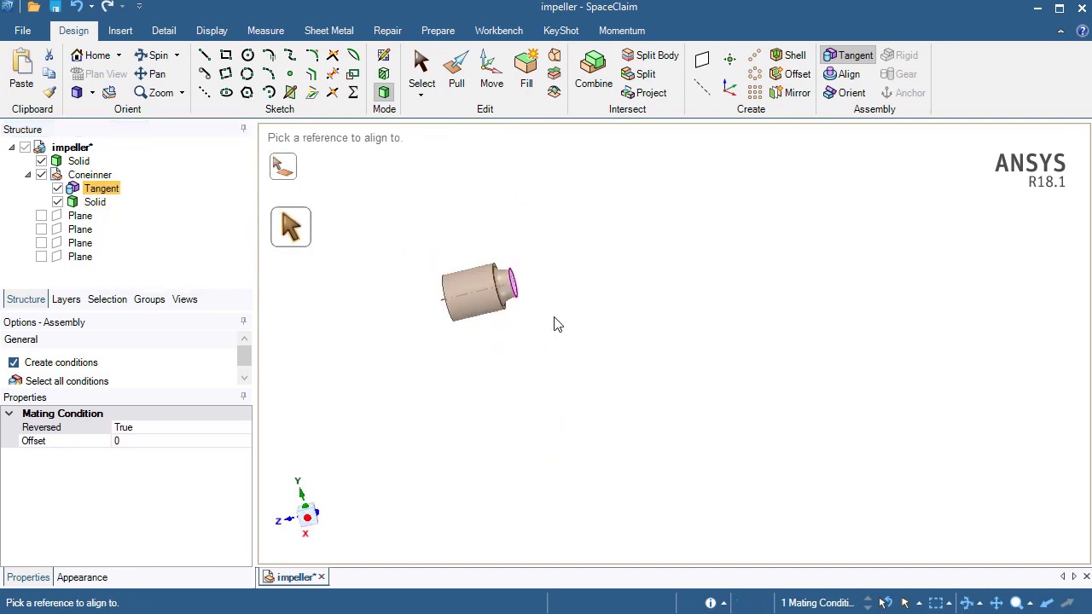
left_click(543, 393)
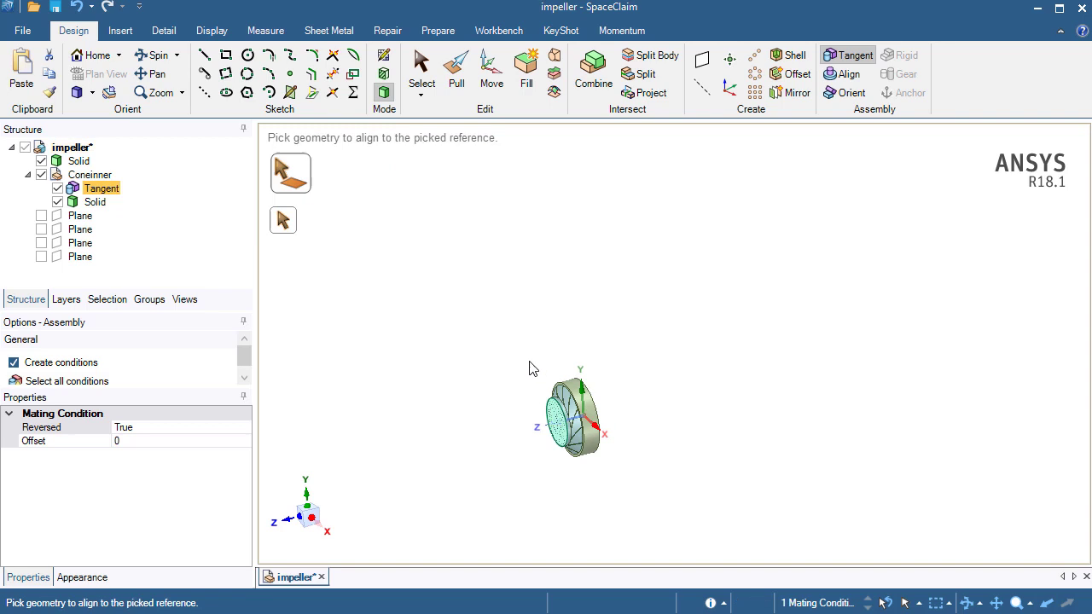
Align the cone's cylindrical face with the impeller's rim face and orbit to verify coaxiality
left_click(845, 74)
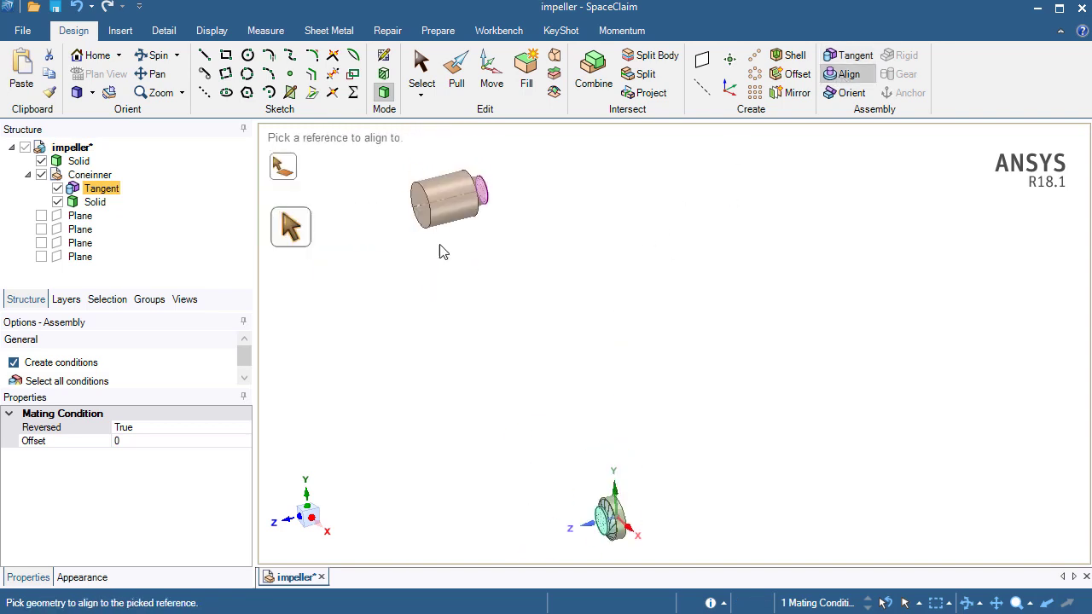
left_click(439, 188)
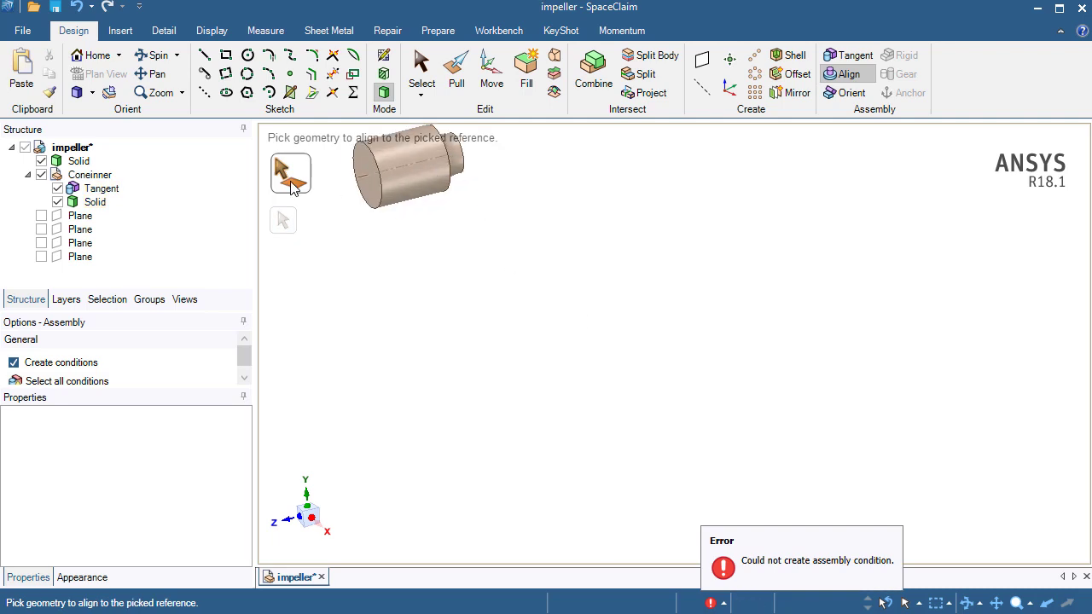
left_click(391, 154)
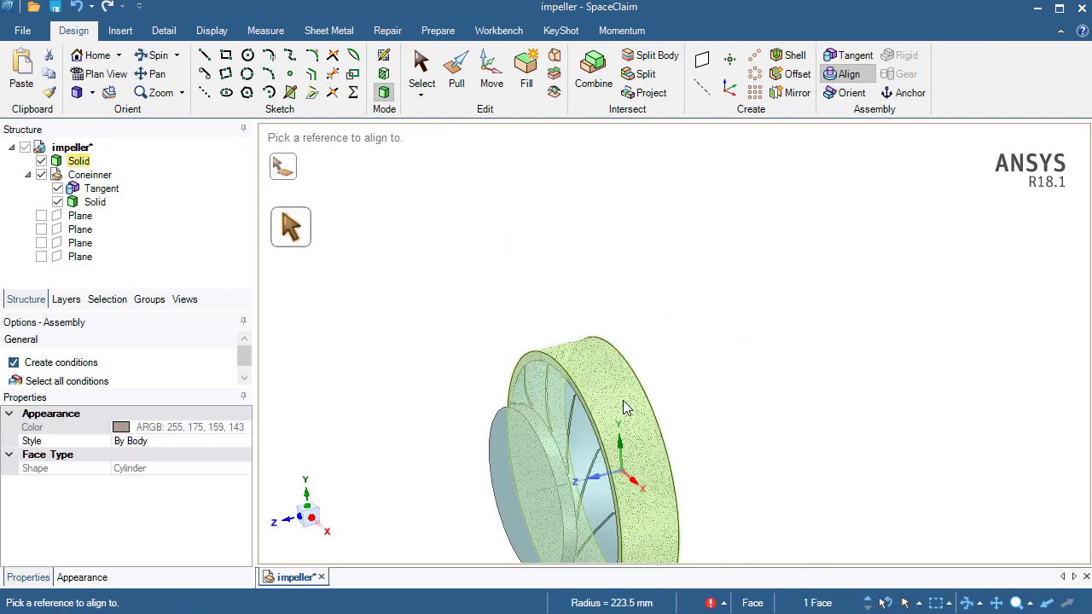
left_click(624, 407)
middle_click_drag(622, 407, 556, 366)
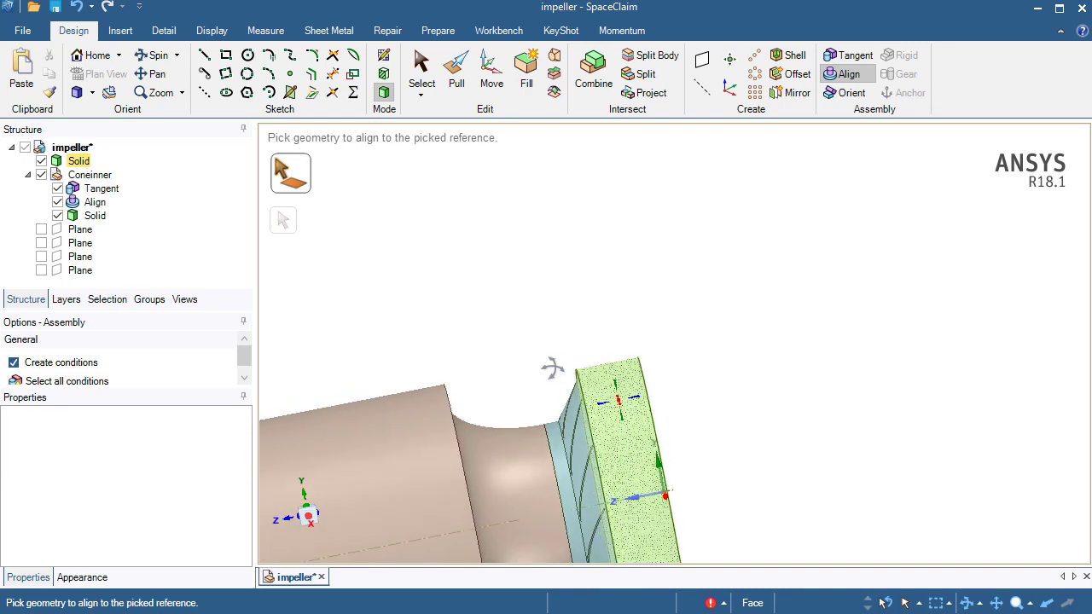
middle_click_drag(677, 487, 693, 296)
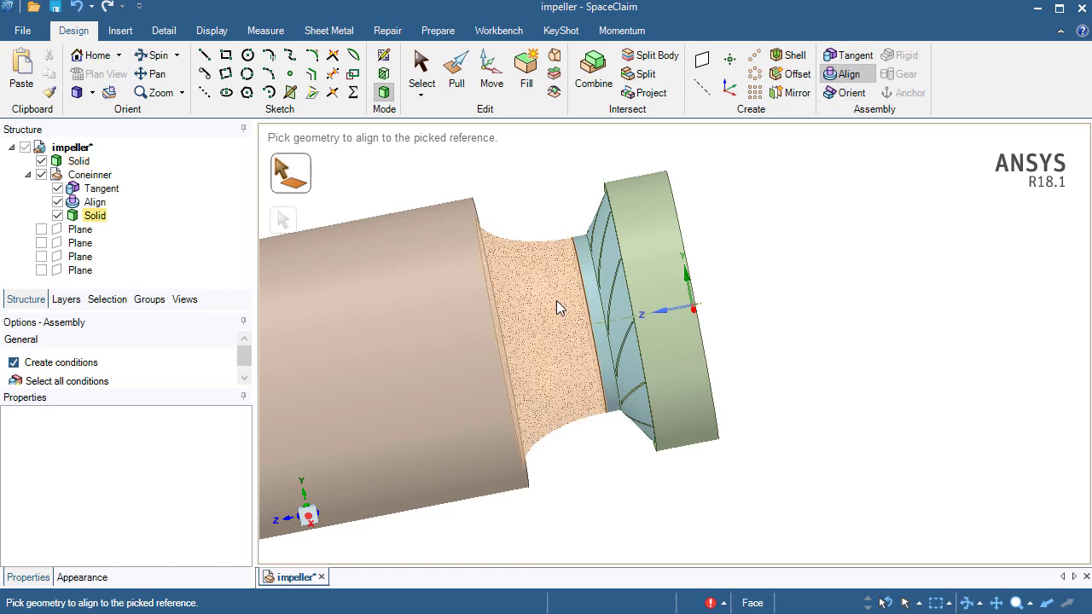
mouse_move(544, 334)
middle_mouse_down()
mouse_move(600, 329)
mouse_move(586, 321)
middle_mouse_up()
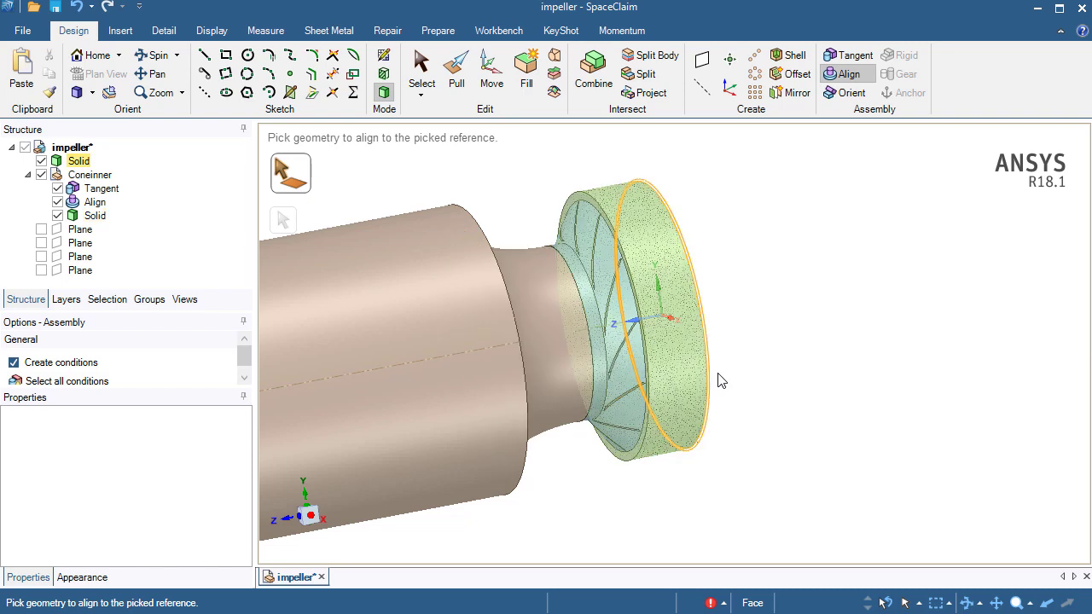